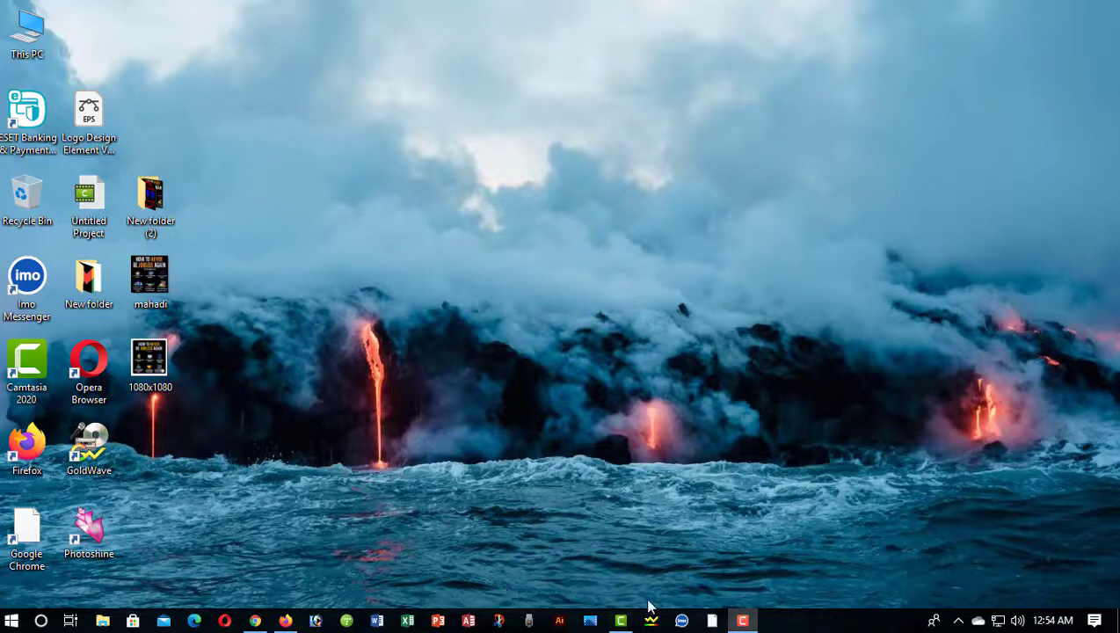
- Create a blank Word document and insert the picture of the two parrots
{"action": "left_click", "coordinate": [376, 620]}
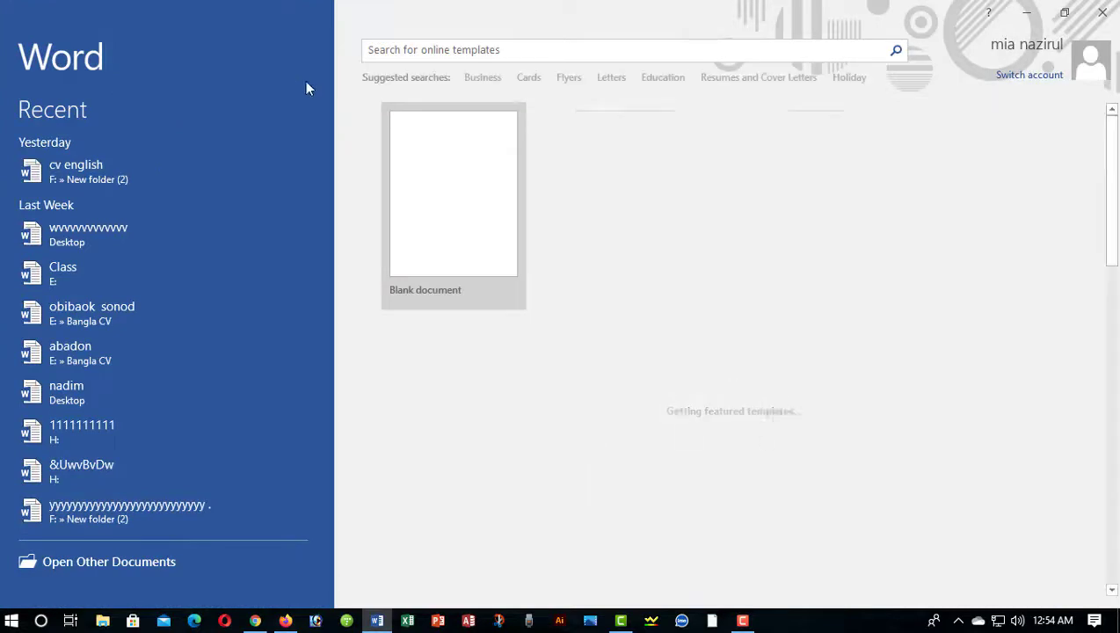
{"action": "left_click", "coordinate": [419, 195]}
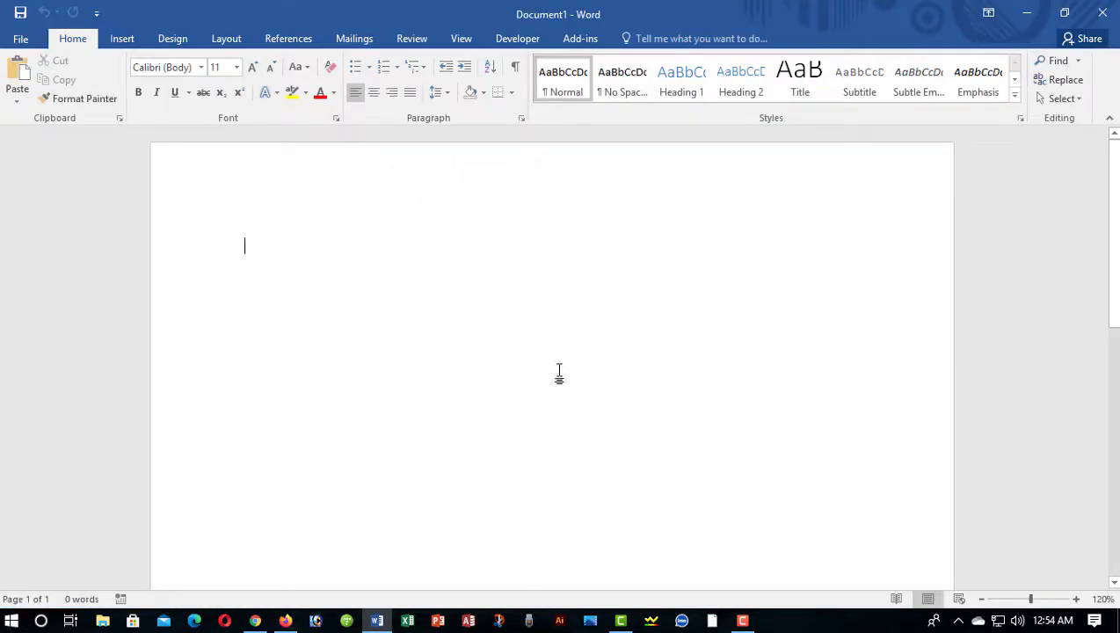
{"action": "left_click", "coordinate": [119, 39]}
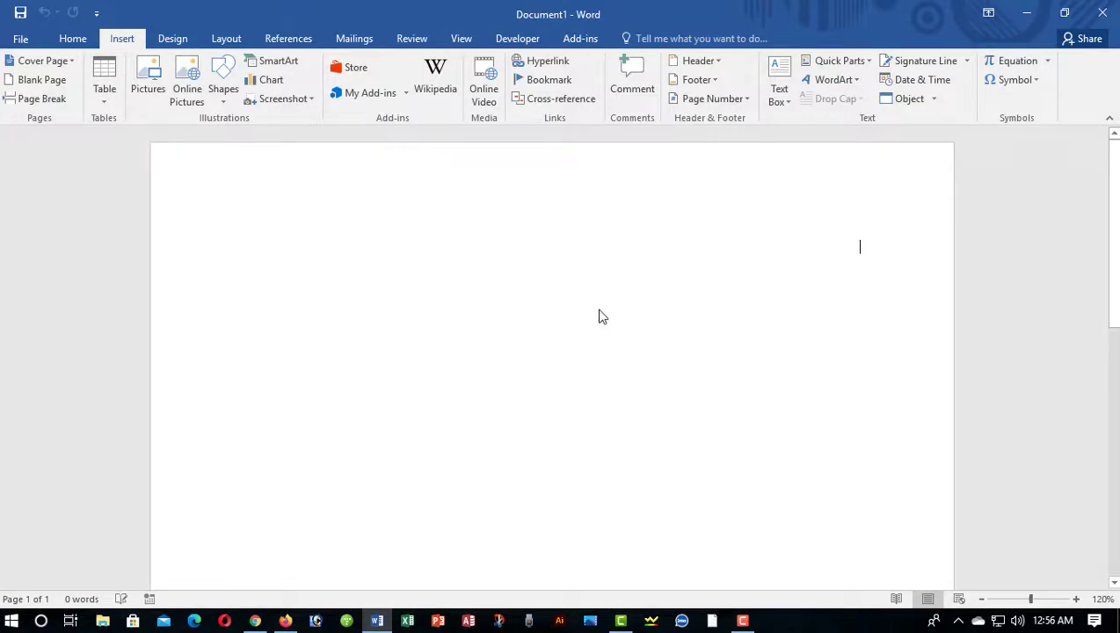
{"action": "key", "text": "ctrl+v"}
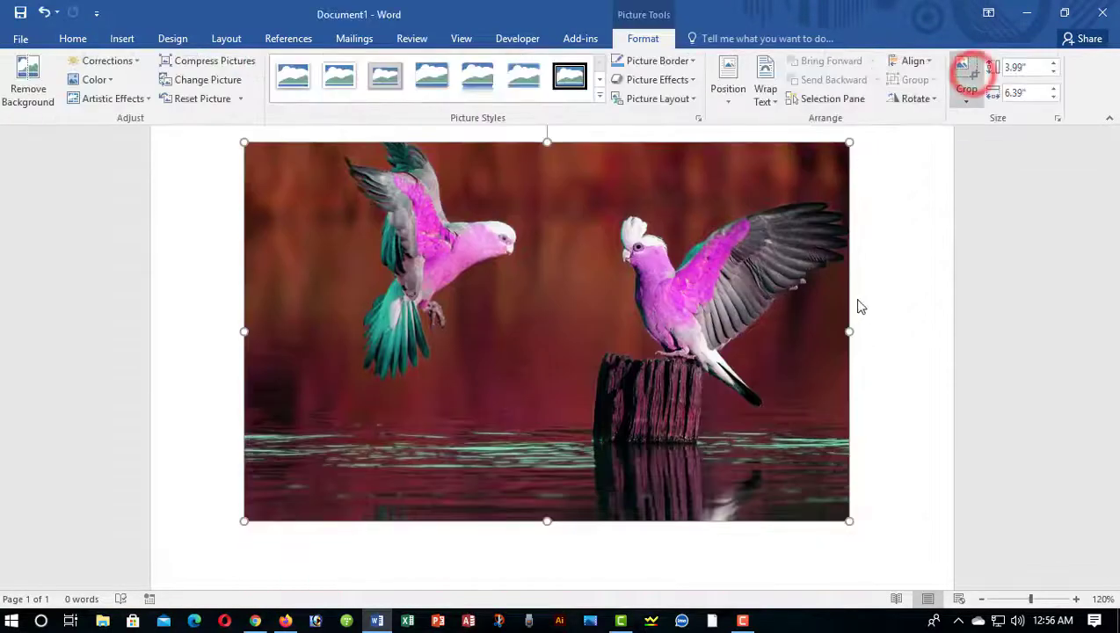
- Crop the picture's right and left edges inward to a width of about 5.61 inches
{"action": "mouse_move", "coordinate": [848, 332]}
{"action": "left_mouse_down"}
{"action": "mouse_move", "coordinate": [826, 329]}
{"action": "mouse_move", "coordinate": [851, 325]}
{"action": "left_mouse_up"}
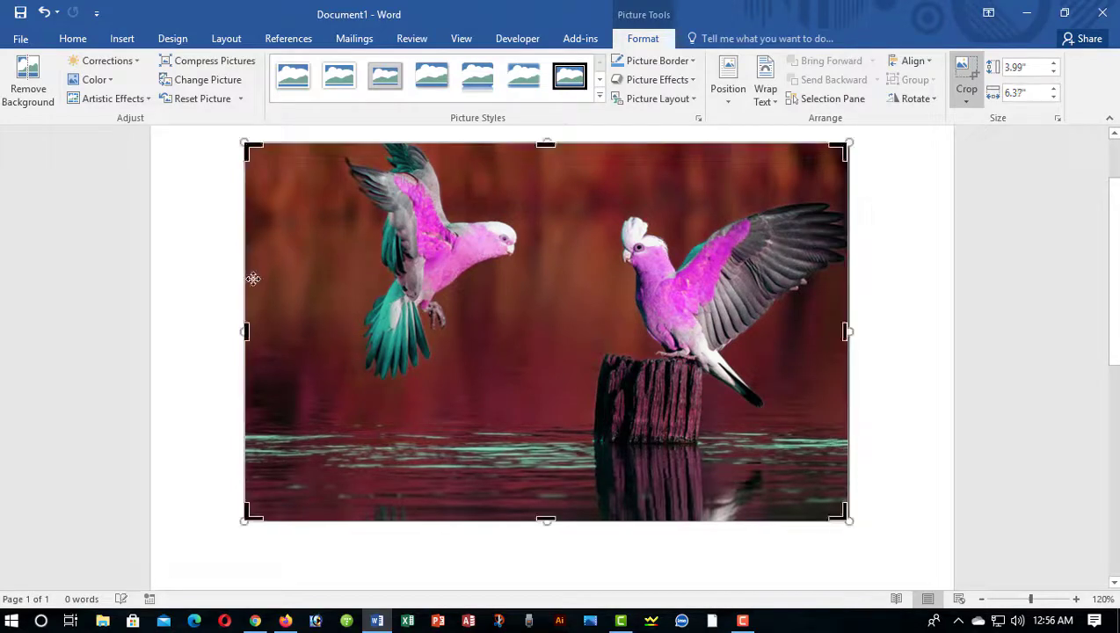
{"action": "left_click_drag", "start_coordinate": [242, 327], "coordinate": [312, 328]}
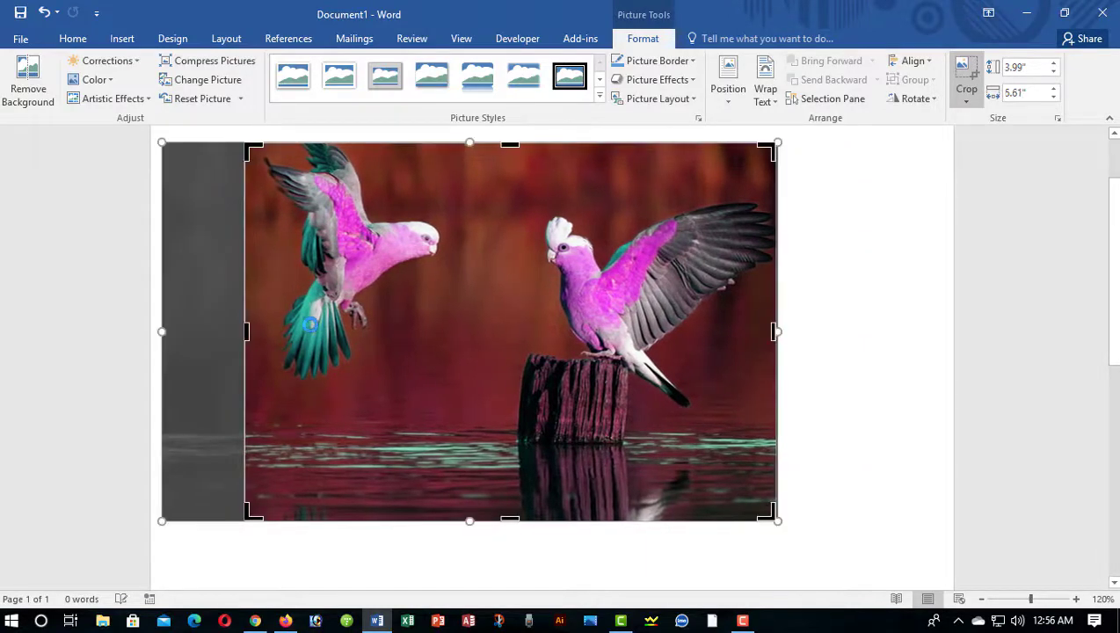
{"action": "left_click", "coordinate": [309, 325]}
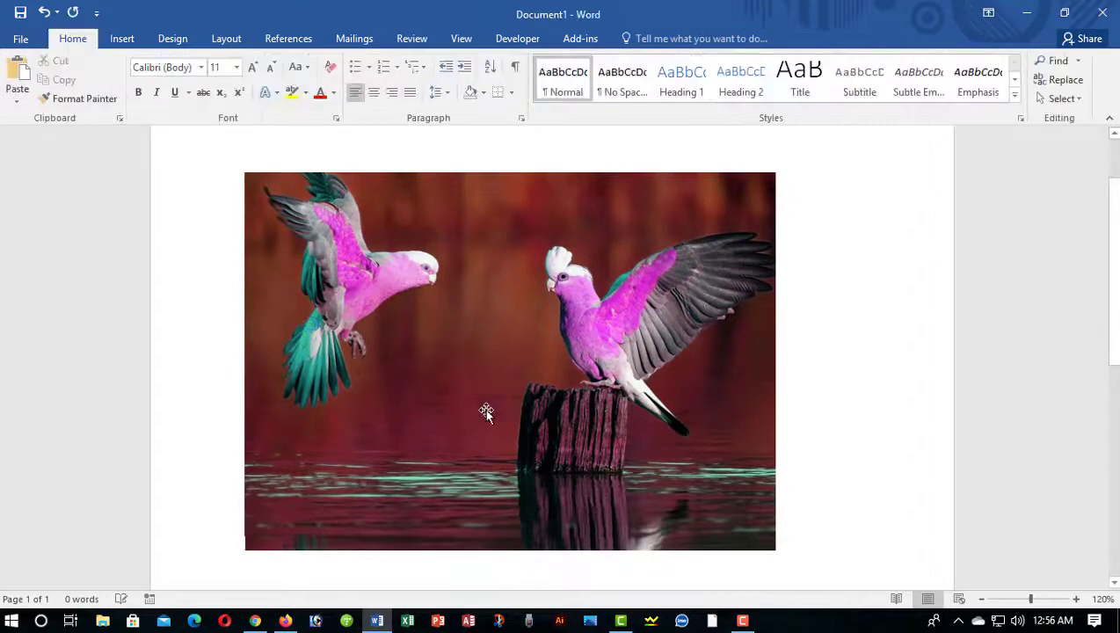
{"action": "scroll", "coordinate": [511, 357], "scroll_direction": "down", "scroll_amount": 2}
{"action": "scroll", "coordinate": [412, 366], "scroll_direction": "up", "scroll_amount": 2}
- Set the cropped picture's height to 4 inches and its width to 5 inches
{"action": "left_click", "coordinate": [607, 350]}
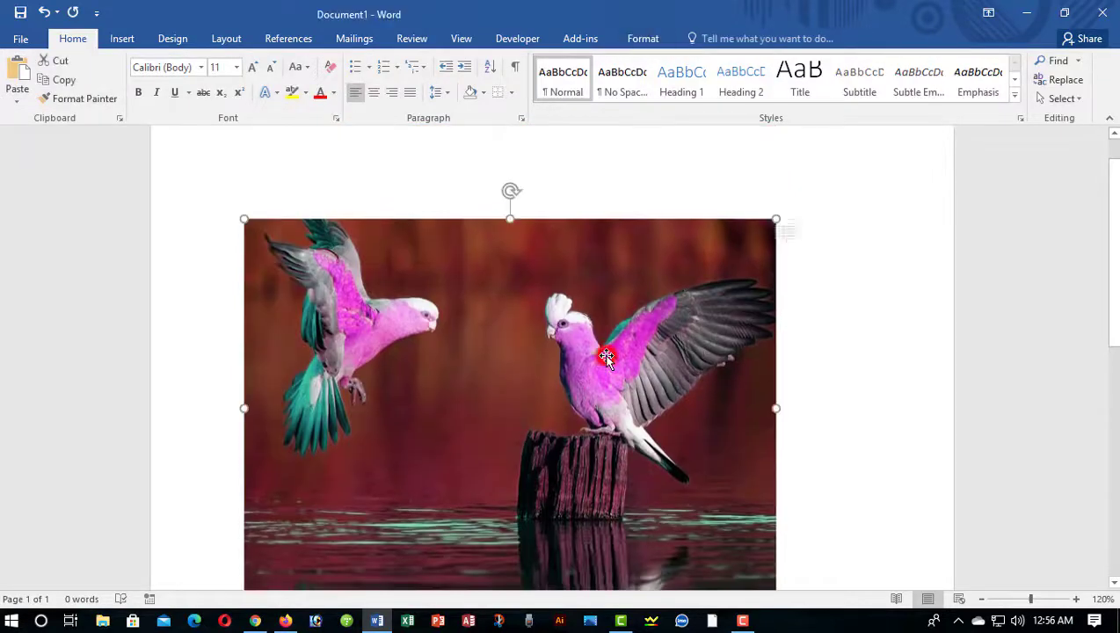
{"action": "left_click", "coordinate": [643, 39]}
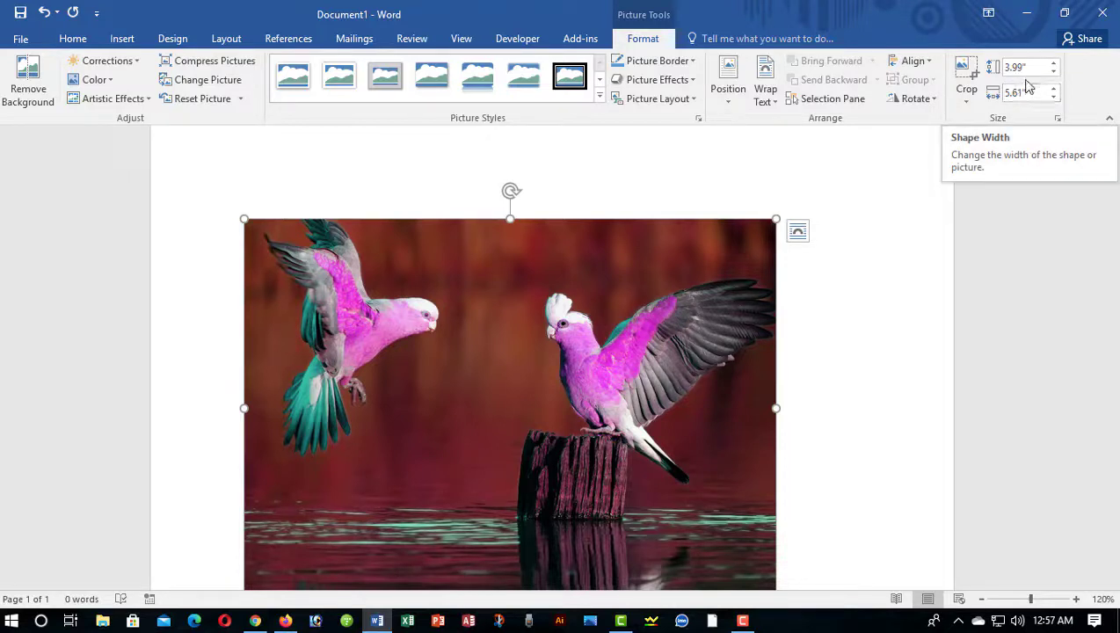
{"action": "left_click", "coordinate": [1022, 68]}
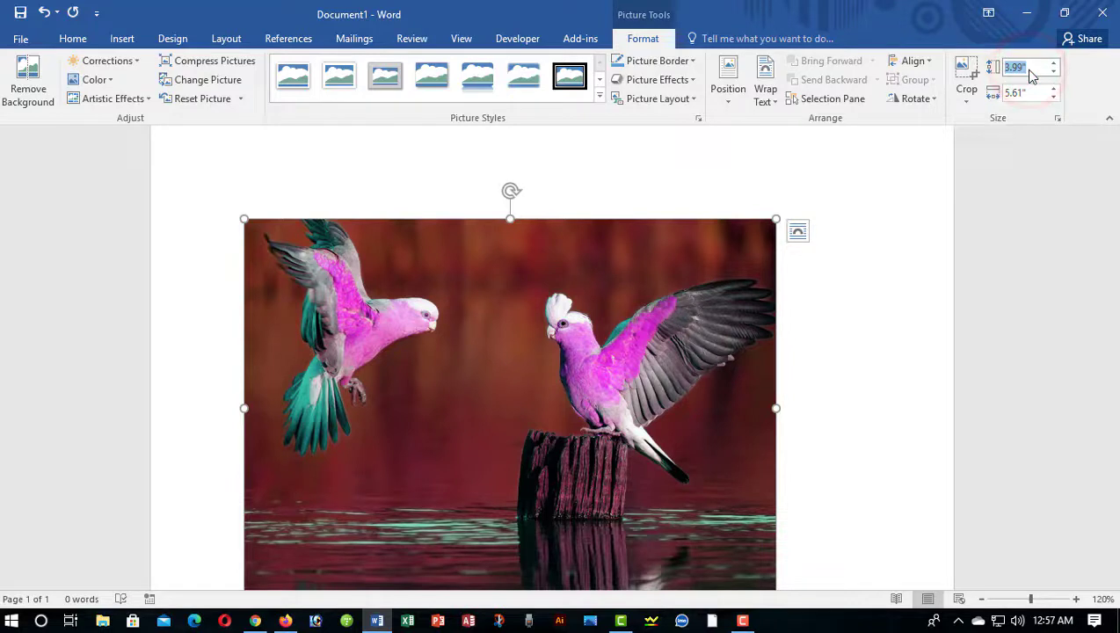
{"action": "type", "text": "4"}
{"action": "left_click", "coordinate": [1029, 91]}
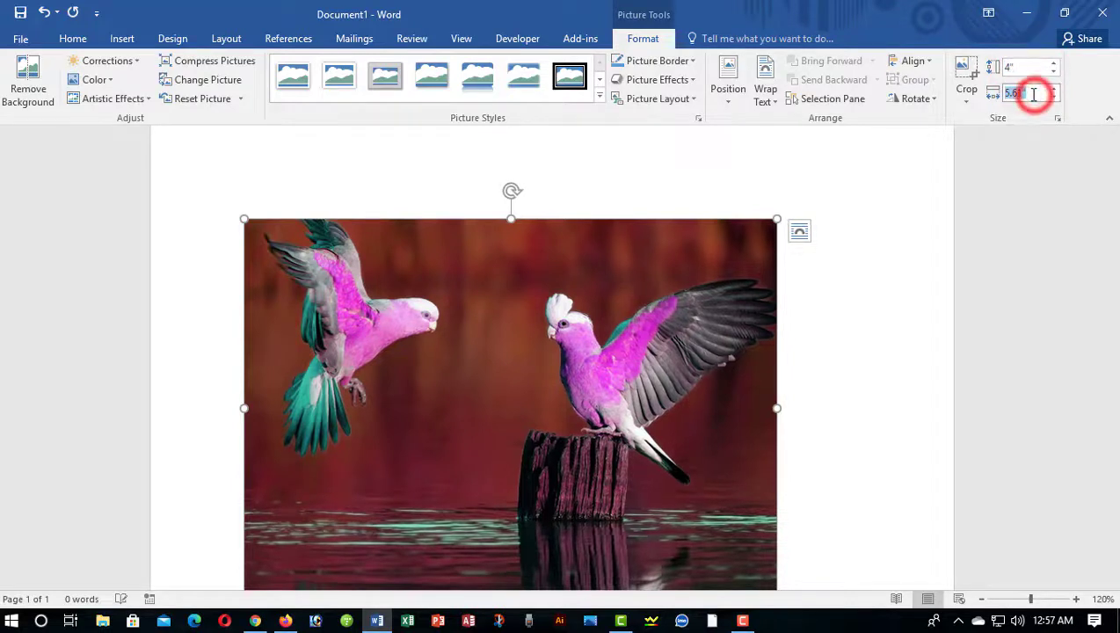
{"action": "type", "text": "5"}
{"action": "key", "text": "Return"}
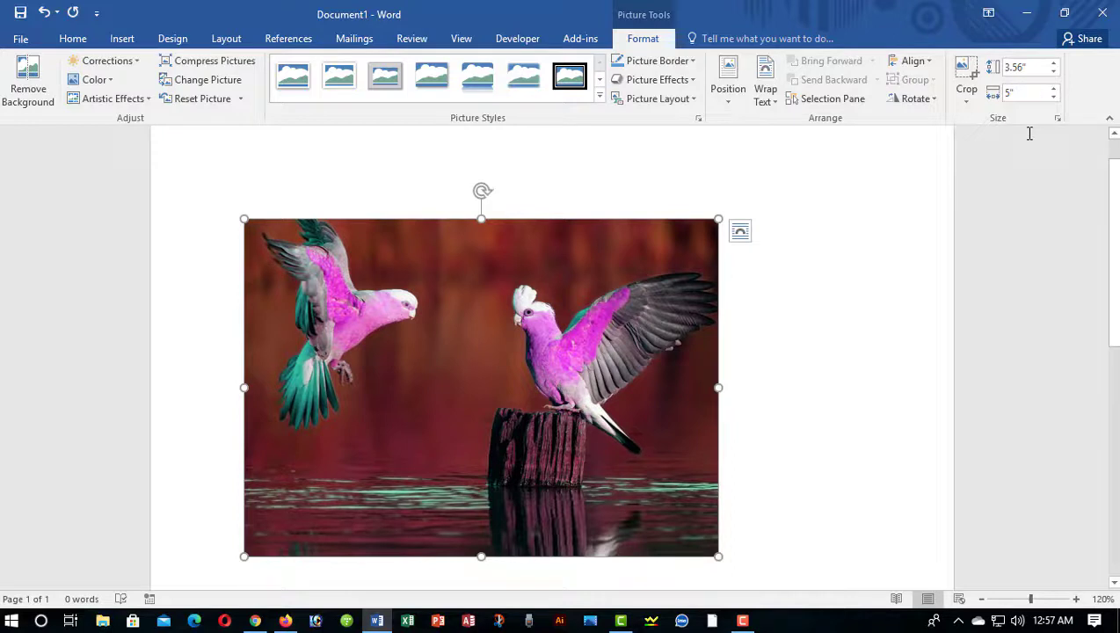
{"action": "left_click", "coordinate": [743, 335]}
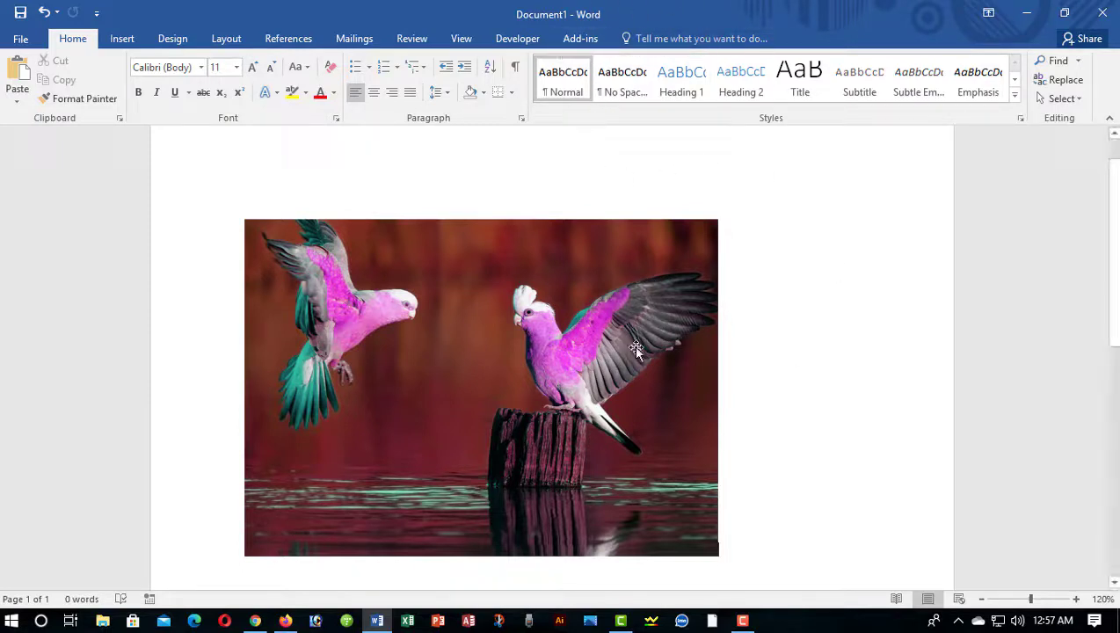
- Try to remove the picture's background, extending the marked area towards the upper corners so it covers both birds
{"action": "left_click", "coordinate": [585, 367]}
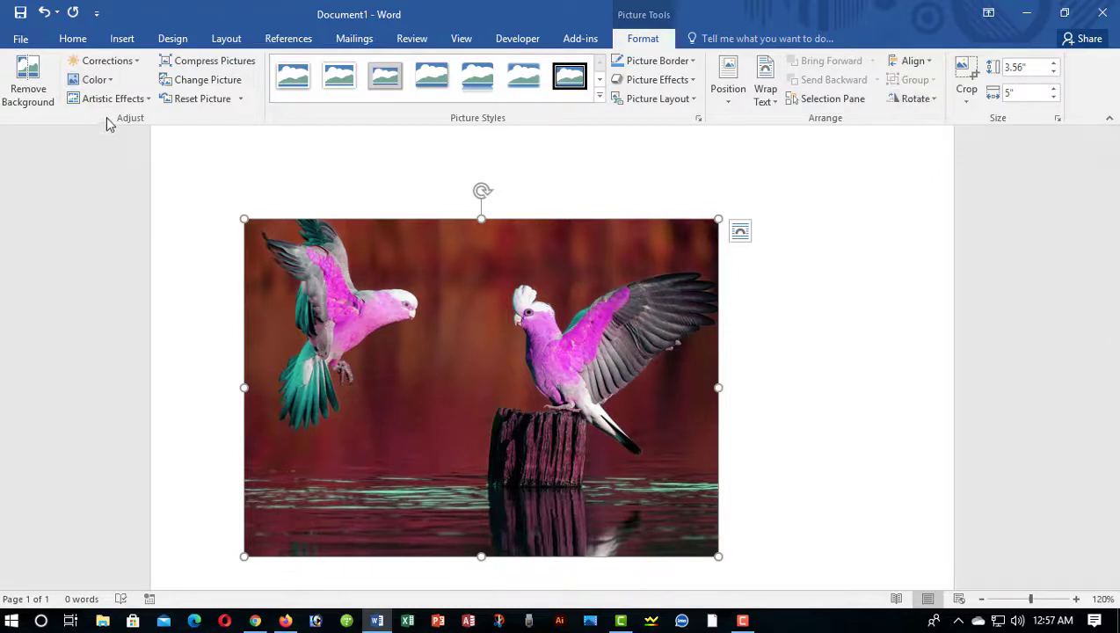
{"action": "left_click", "coordinate": [31, 104]}
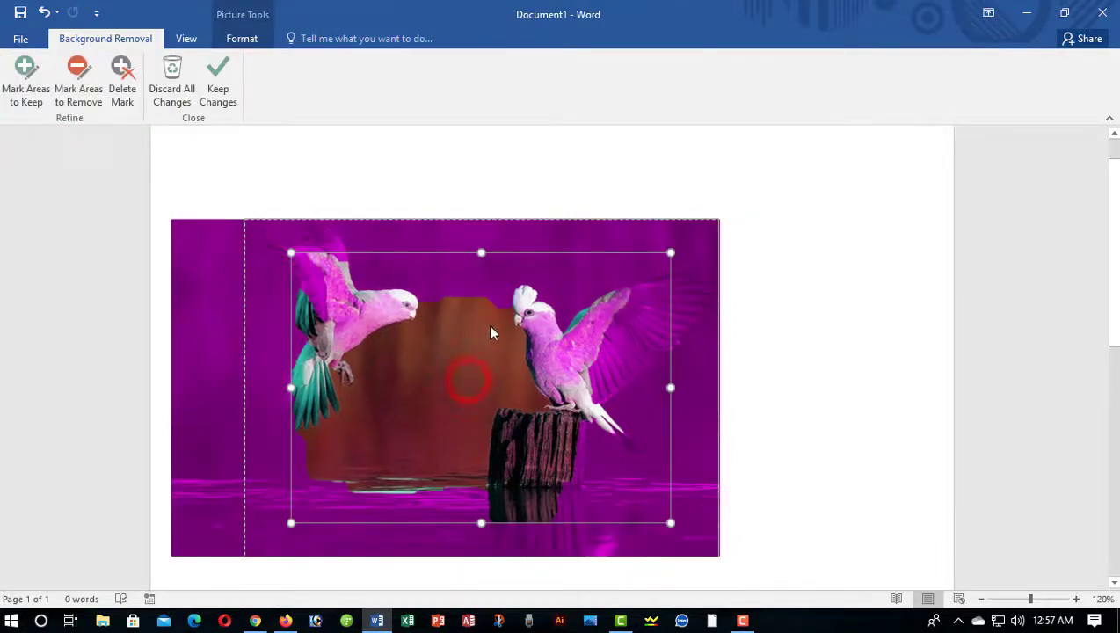
{"action": "left_click_drag", "start_coordinate": [671, 251], "coordinate": [721, 228]}
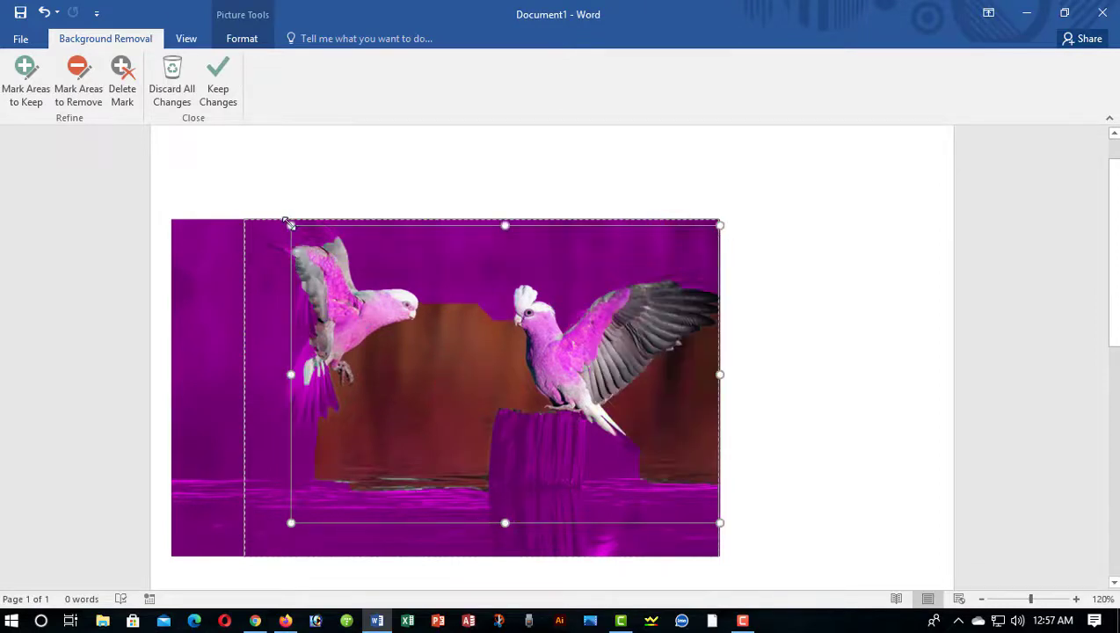
{"action": "left_click_drag", "start_coordinate": [290, 224], "coordinate": [167, 231]}
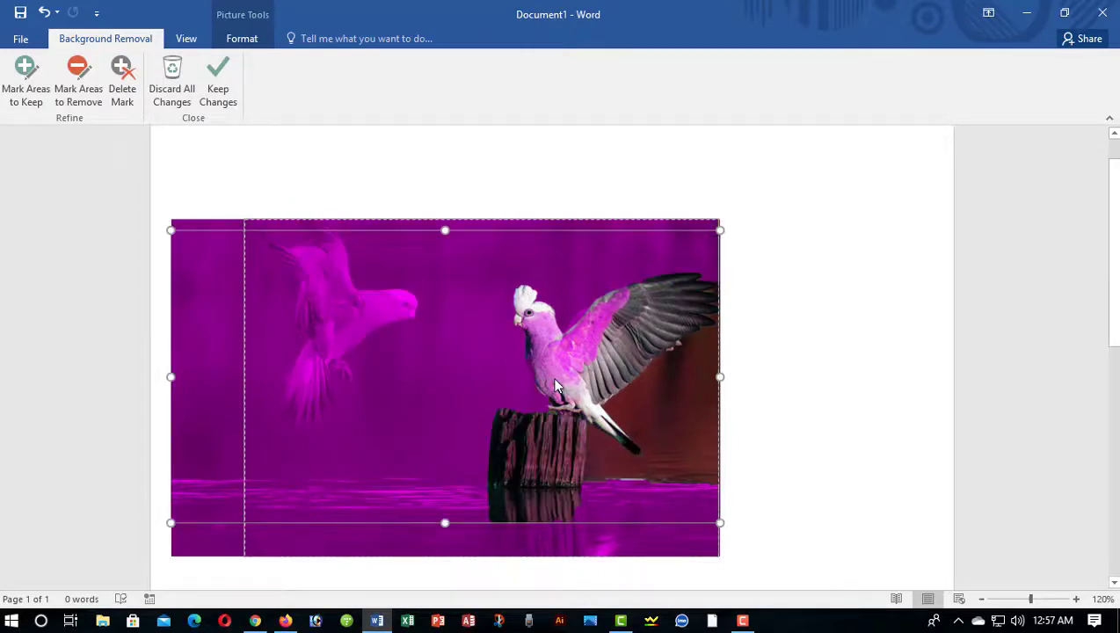
- Undo the background removal to bring back the full picture
{"action": "key", "text": "ctrl+z"}
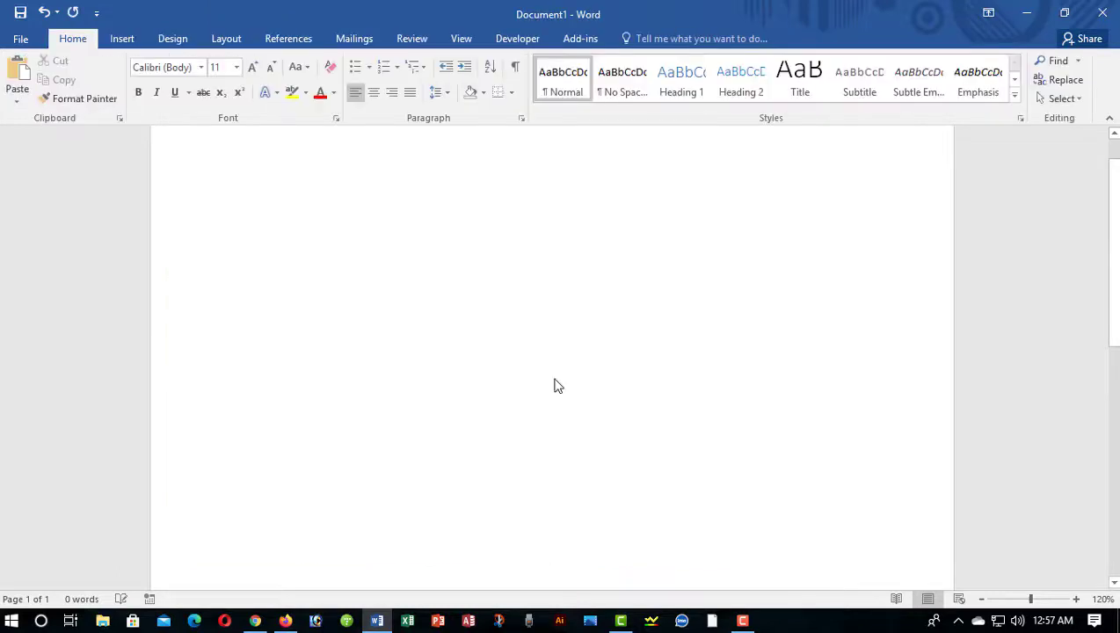
{"action": "key", "text": "ctrl+y"}
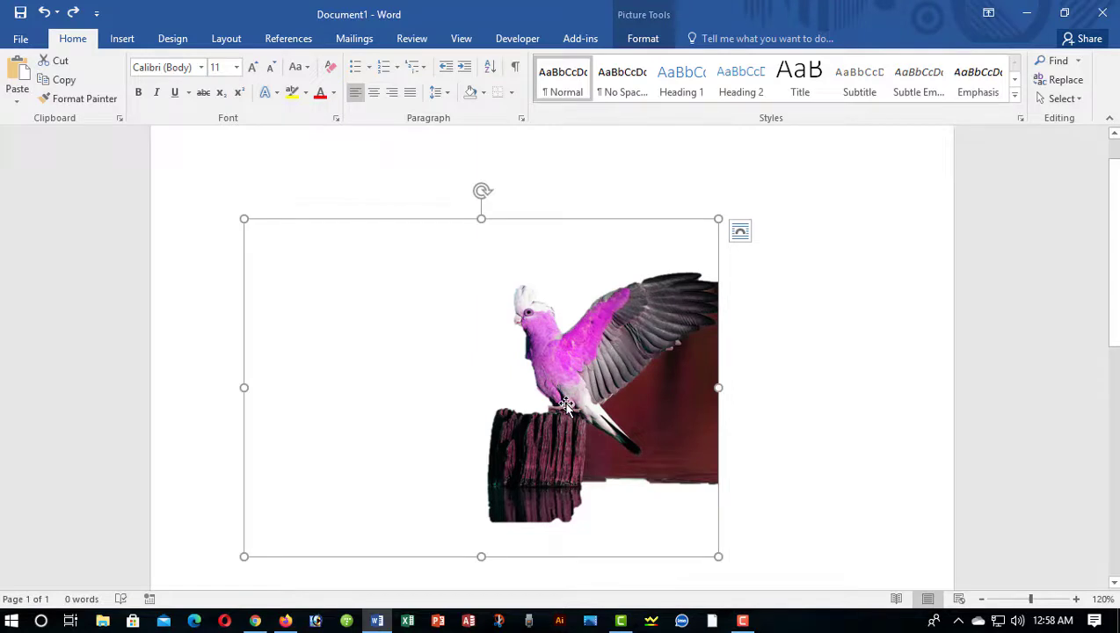
{"action": "key", "text": "ctrl+z"}
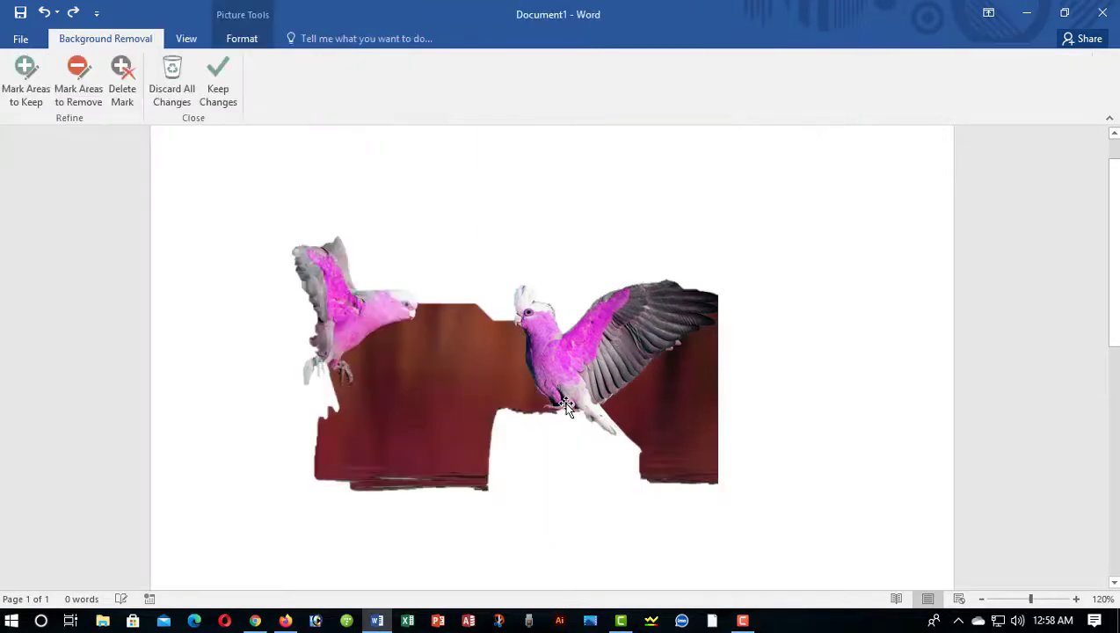
{"action": "key", "text": "ctrl+z"}
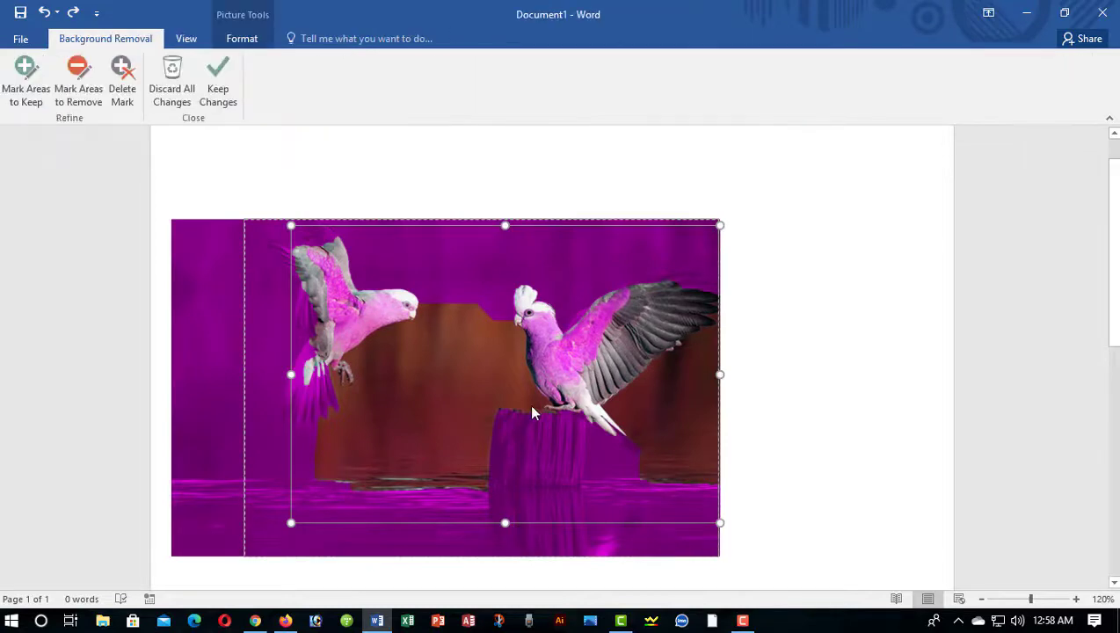
{"action": "key", "text": "ctrl+z"}
{"action": "key", "text": "ctrl+z"}
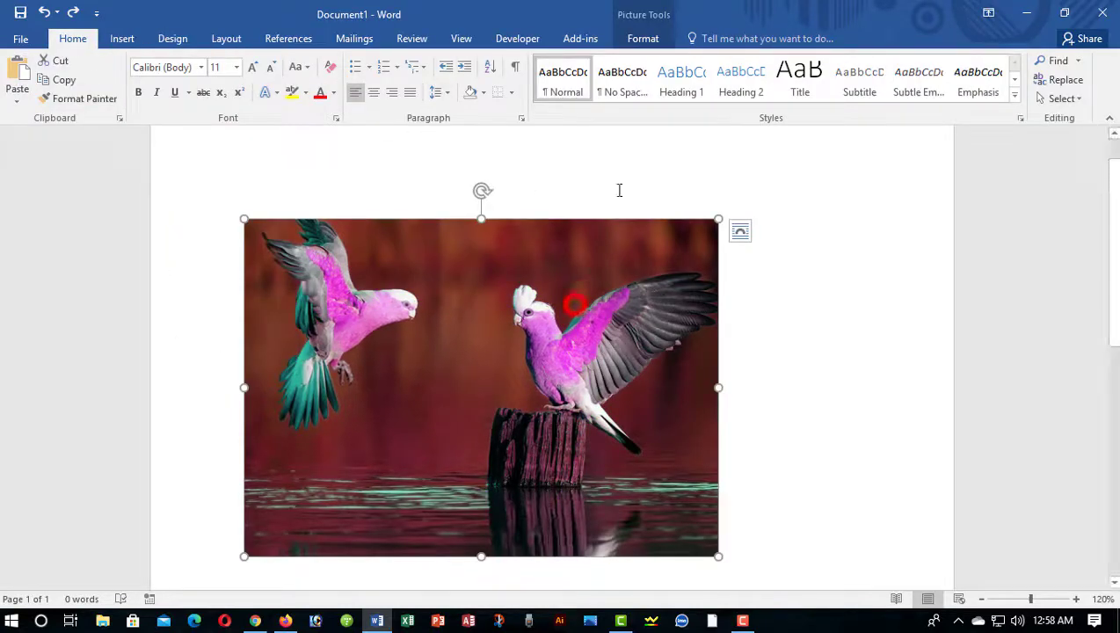
- Correct the picture with +40% brightness and reduced contrast, and recolor it in the dark gold accent tone
{"action": "left_click", "coordinate": [643, 39]}
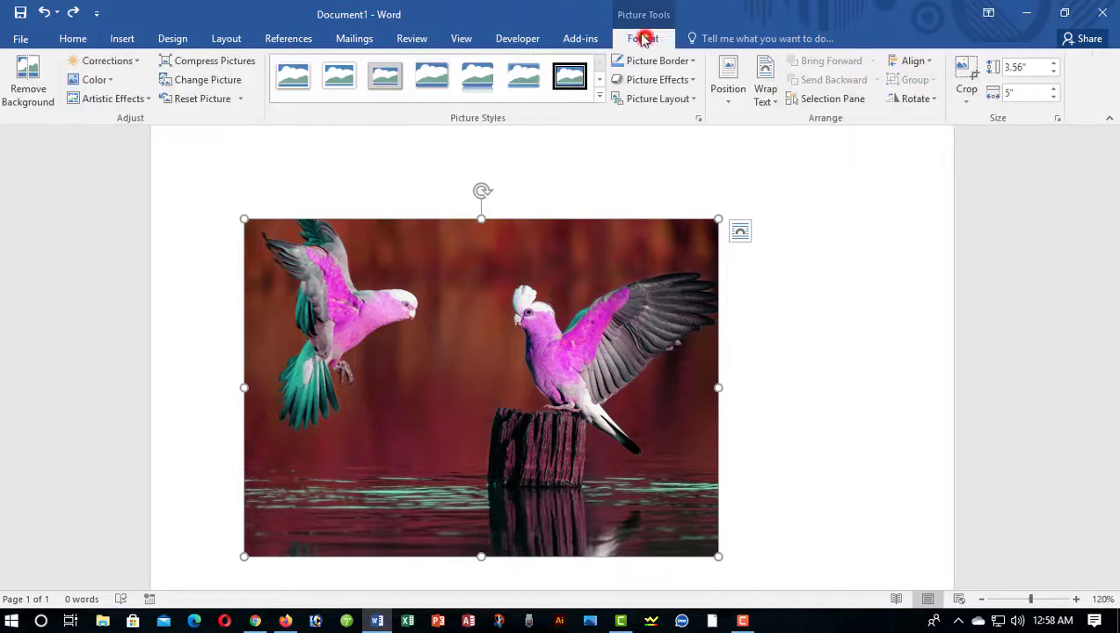
{"action": "left_click", "coordinate": [97, 61]}
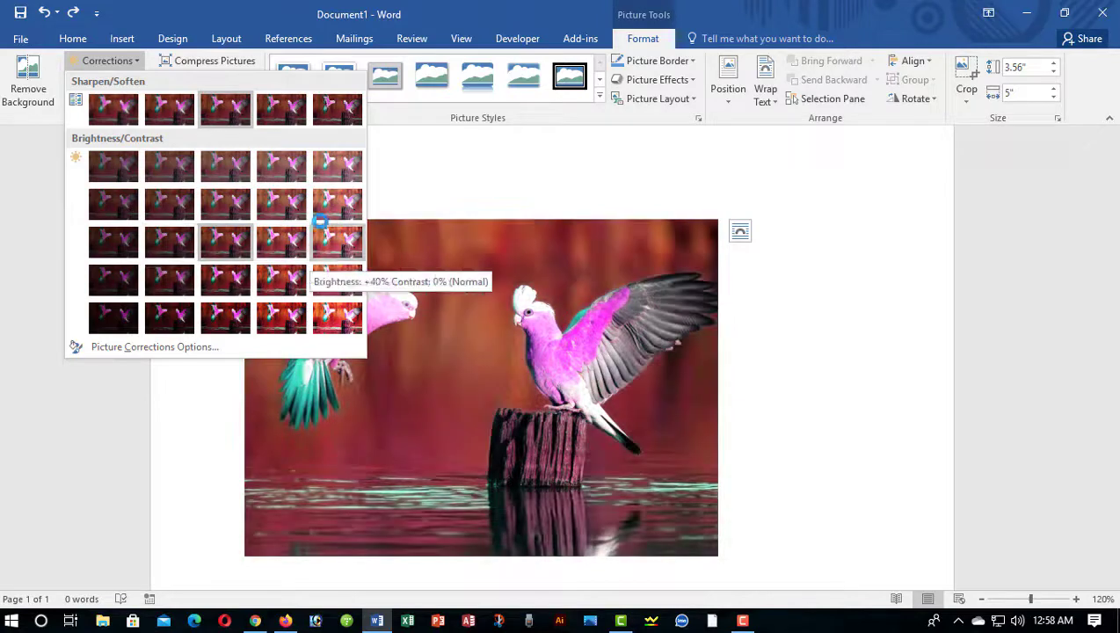
{"action": "left_click", "coordinate": [339, 205]}
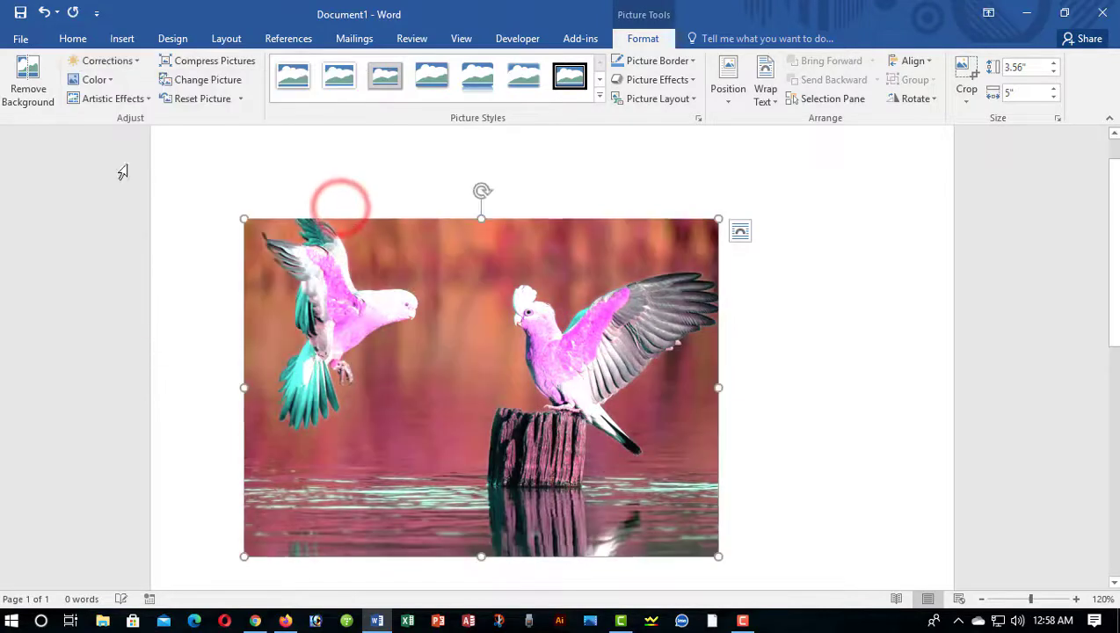
{"action": "left_click", "coordinate": [110, 81]}
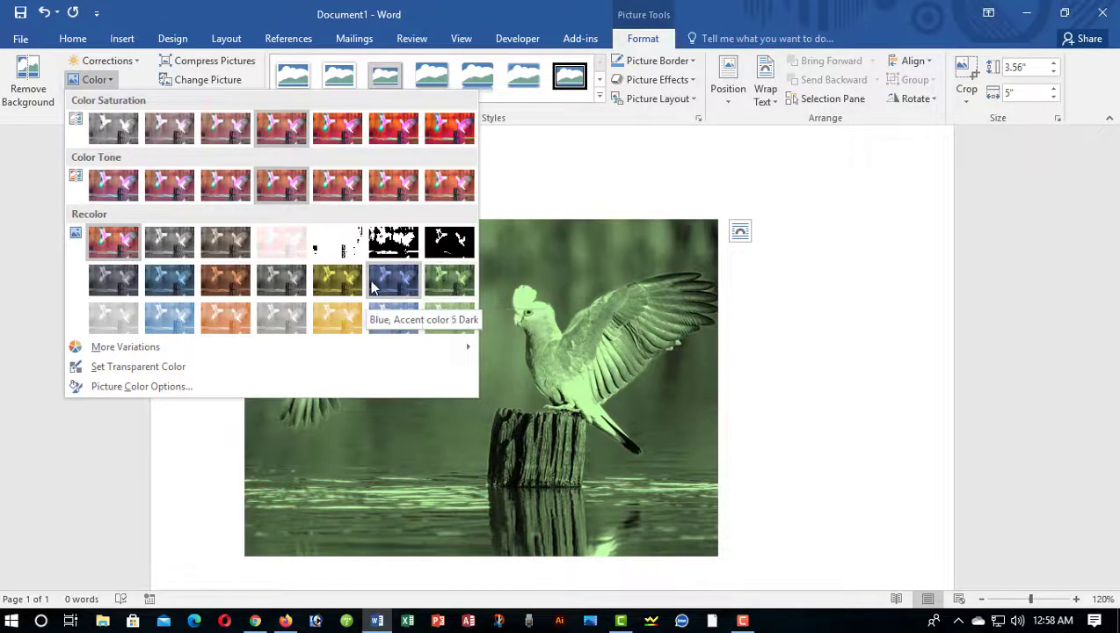
{"action": "left_click", "coordinate": [343, 280]}
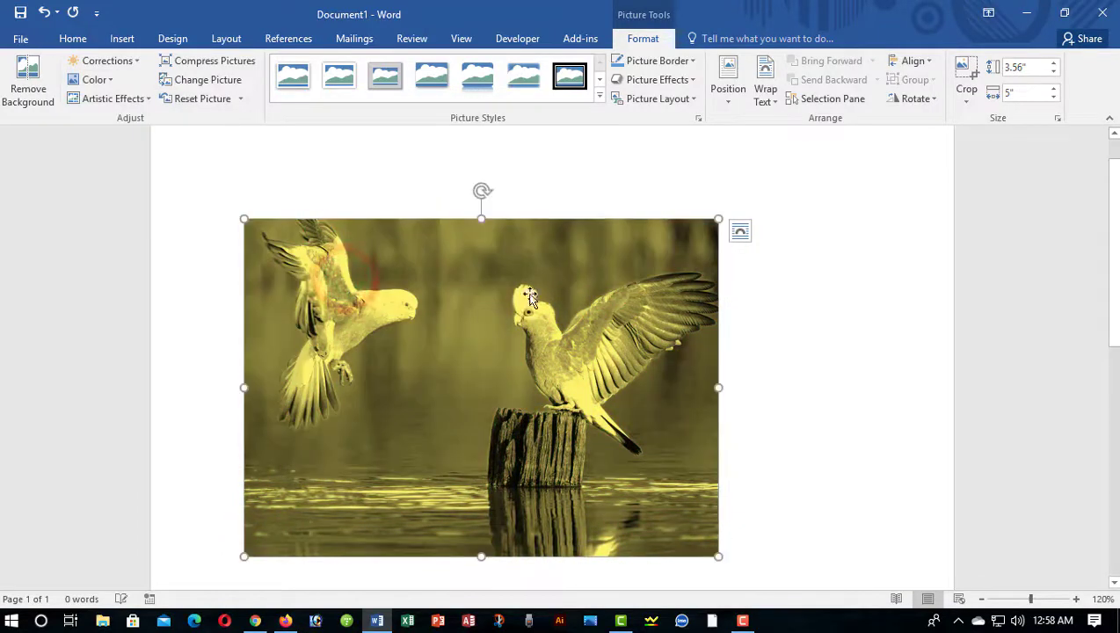
- Preview the Plastic Wrap artistic effect on the picture and examine the picture compression options, applying neither
{"action": "left_click", "coordinate": [120, 99]}
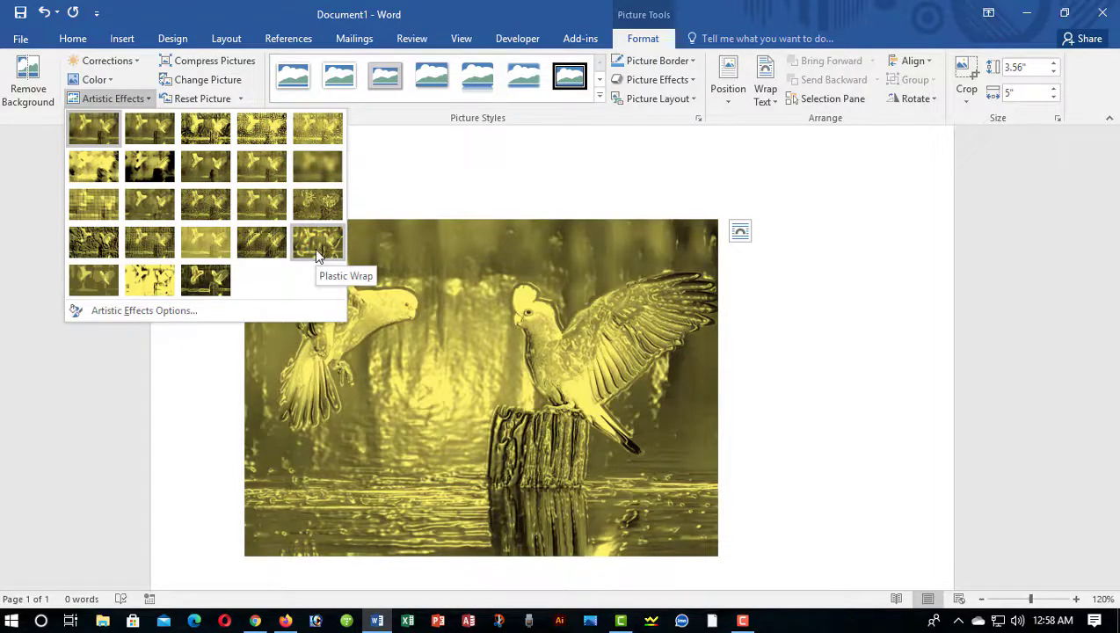
{"action": "left_click", "coordinate": [408, 156]}
{"action": "left_click", "coordinate": [219, 70]}
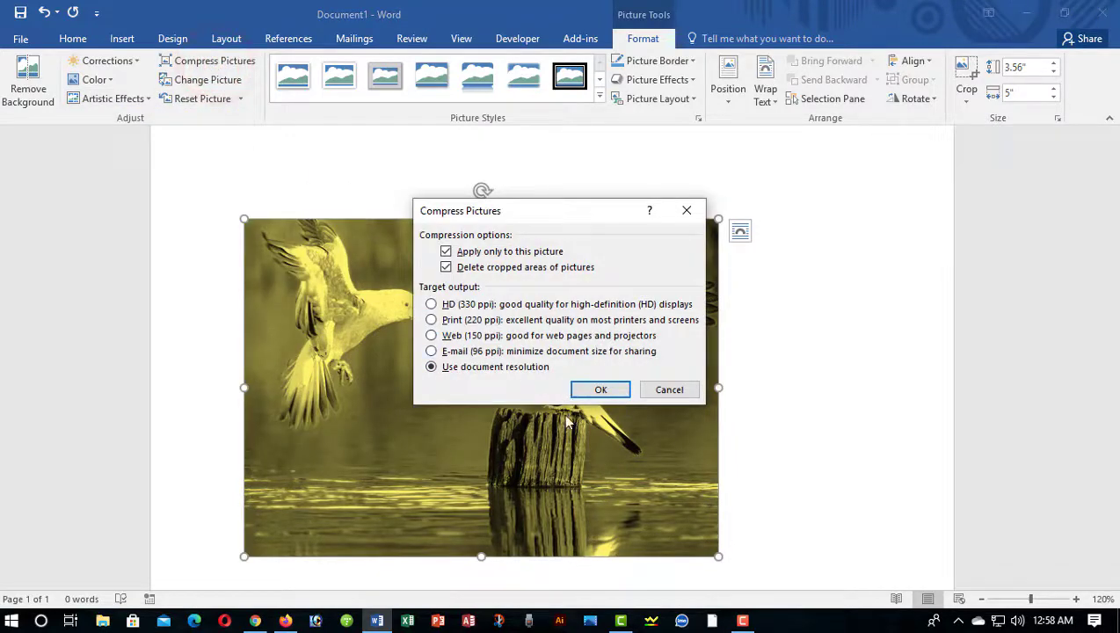
{"action": "left_click", "coordinate": [667, 390]}
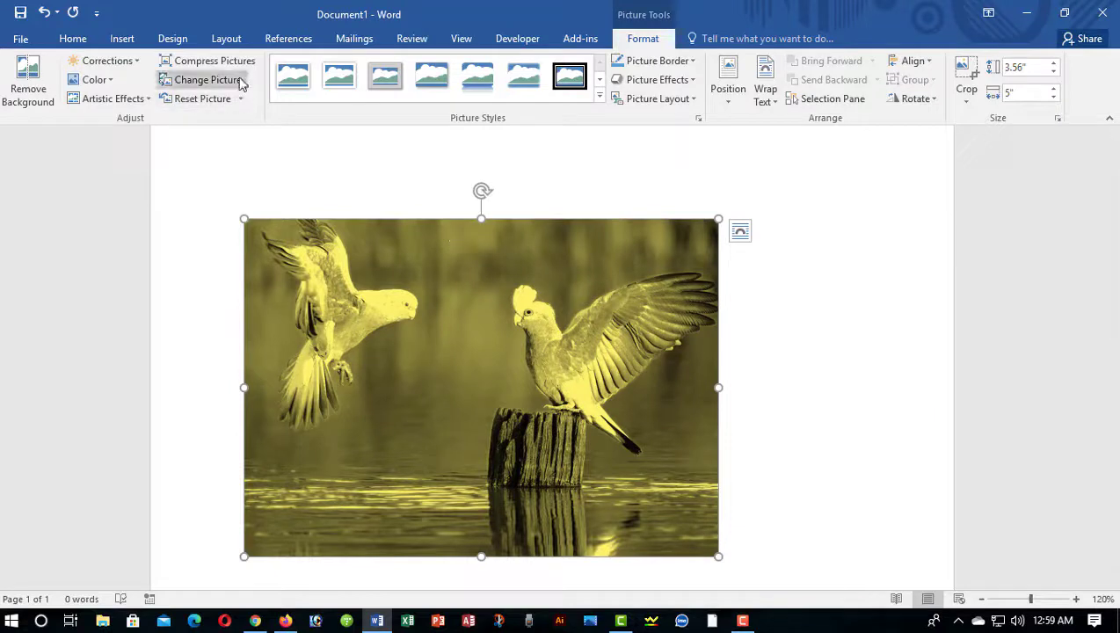
- Examine the available sources for replacing the picture and dismiss the choice without replacing it
{"action": "left_click", "coordinate": [213, 81]}
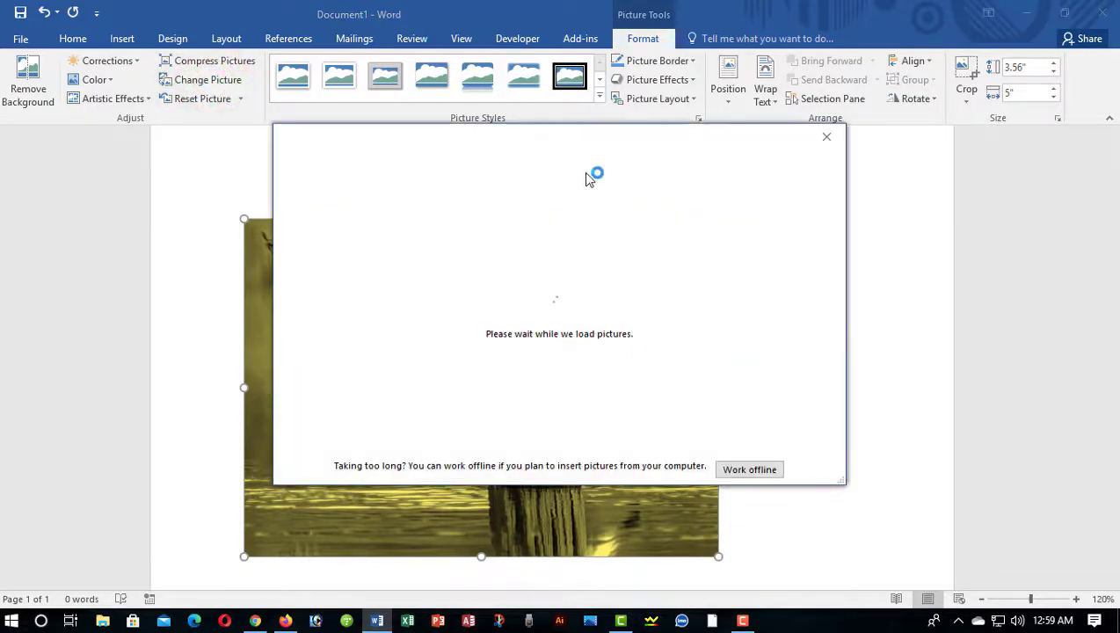
{"action": "left_click", "coordinate": [596, 136]}
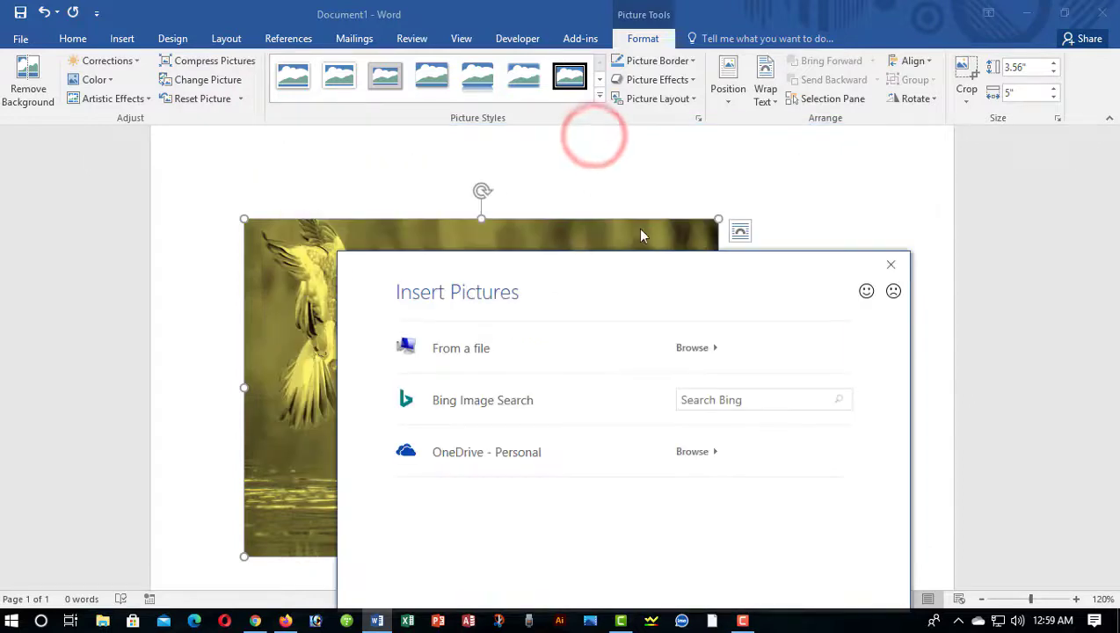
{"action": "left_click", "coordinate": [672, 279]}
{"action": "left_click_drag", "start_coordinate": [702, 266], "coordinate": [731, 209]}
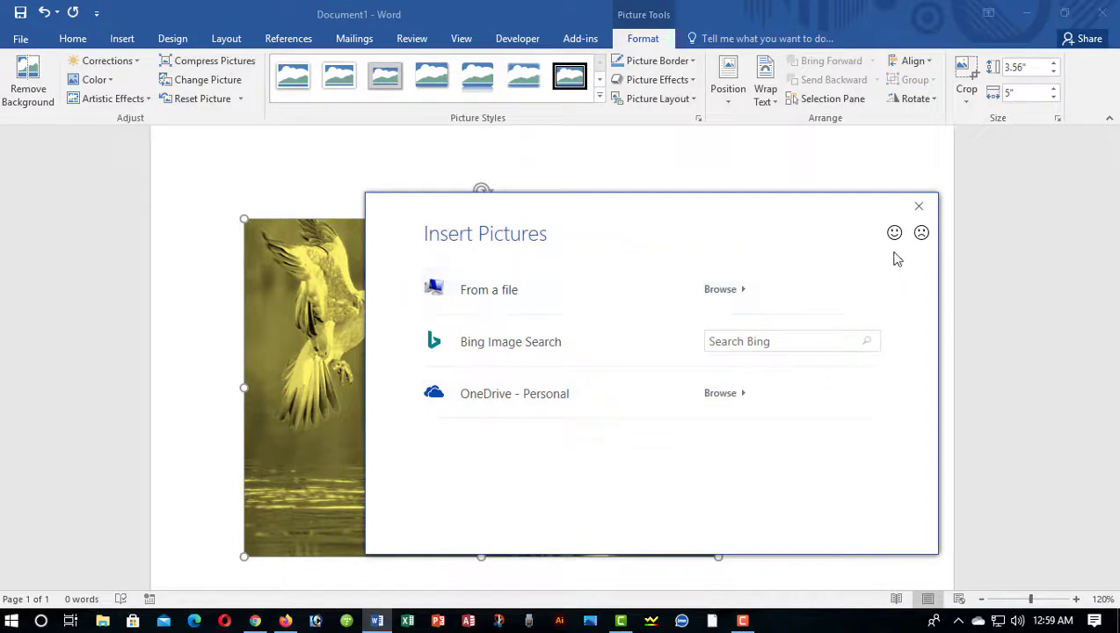
{"action": "left_click", "coordinate": [919, 206]}
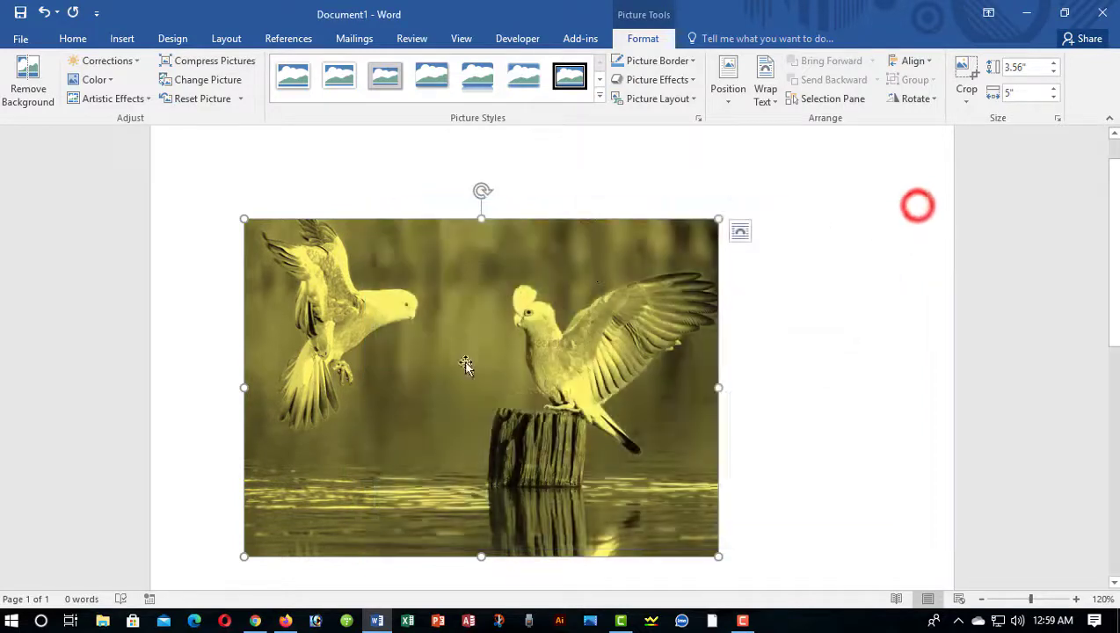
- Try resetting the picture's formatting and undo the reset
{"action": "left_click", "coordinate": [209, 102]}
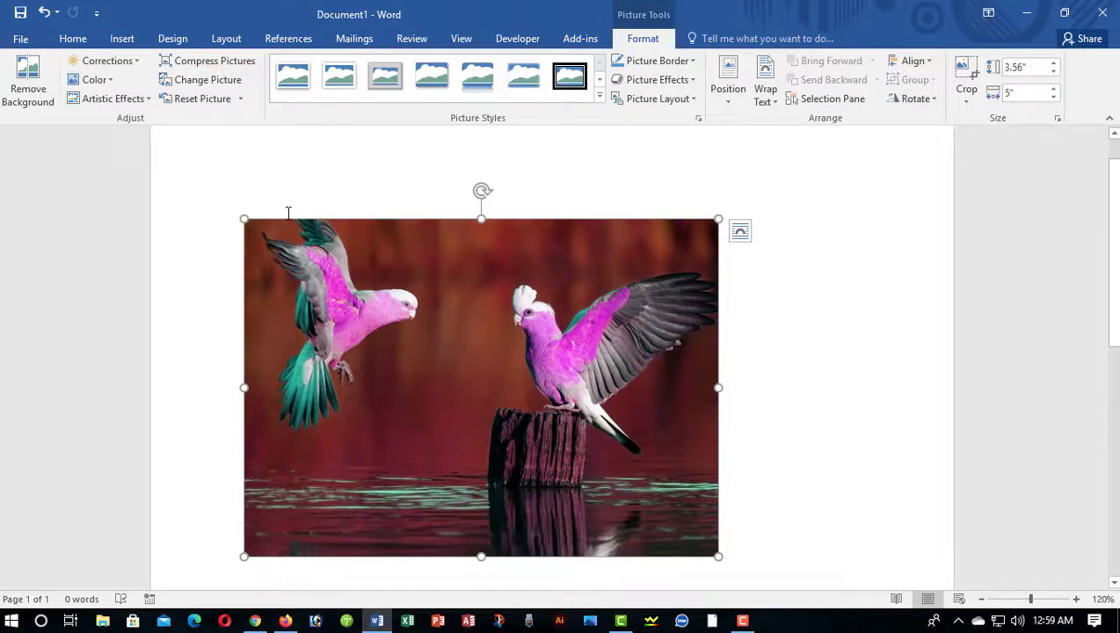
{"action": "key", "text": "ctrl+z"}
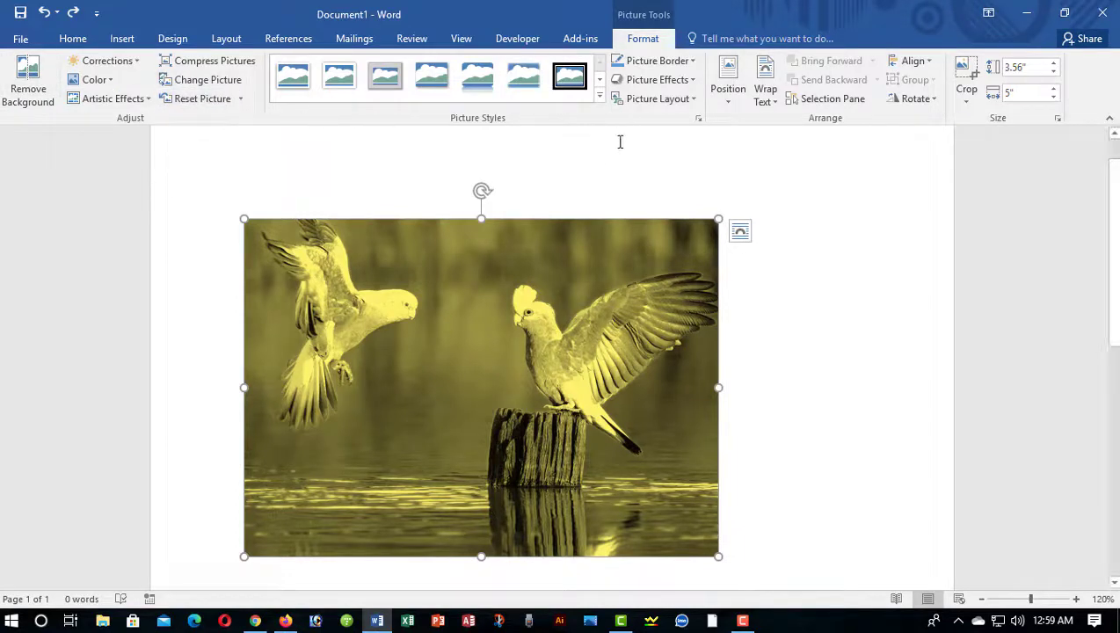
- Apply the picture style with a metallic oval frame to the gold-toned parrot picture
{"action": "left_click", "coordinate": [600, 95]}
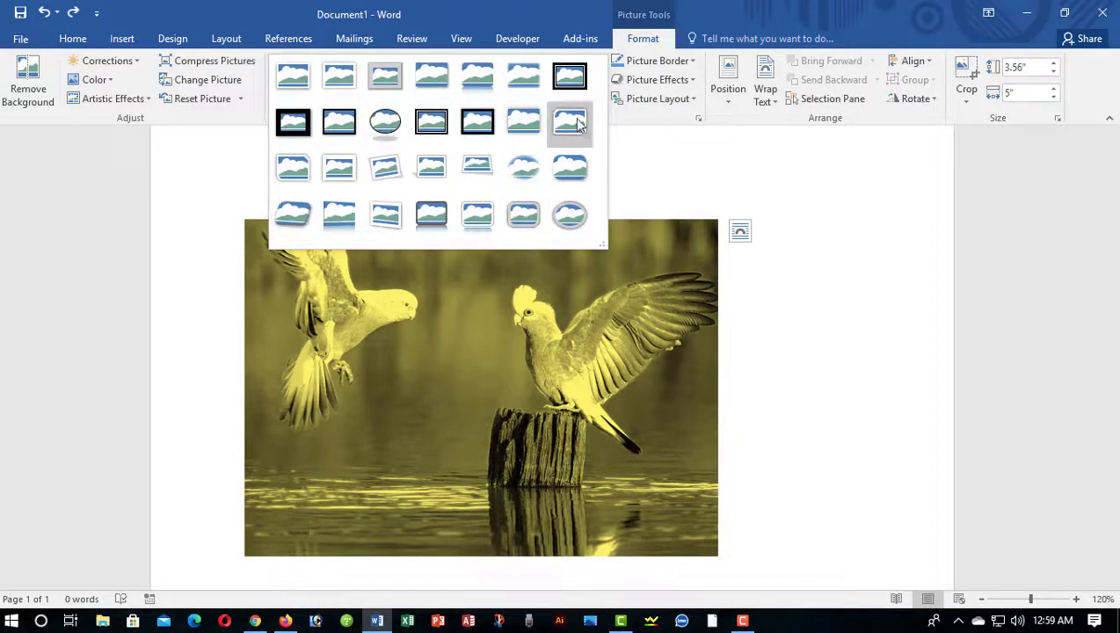
{"action": "left_click", "coordinate": [568, 217]}
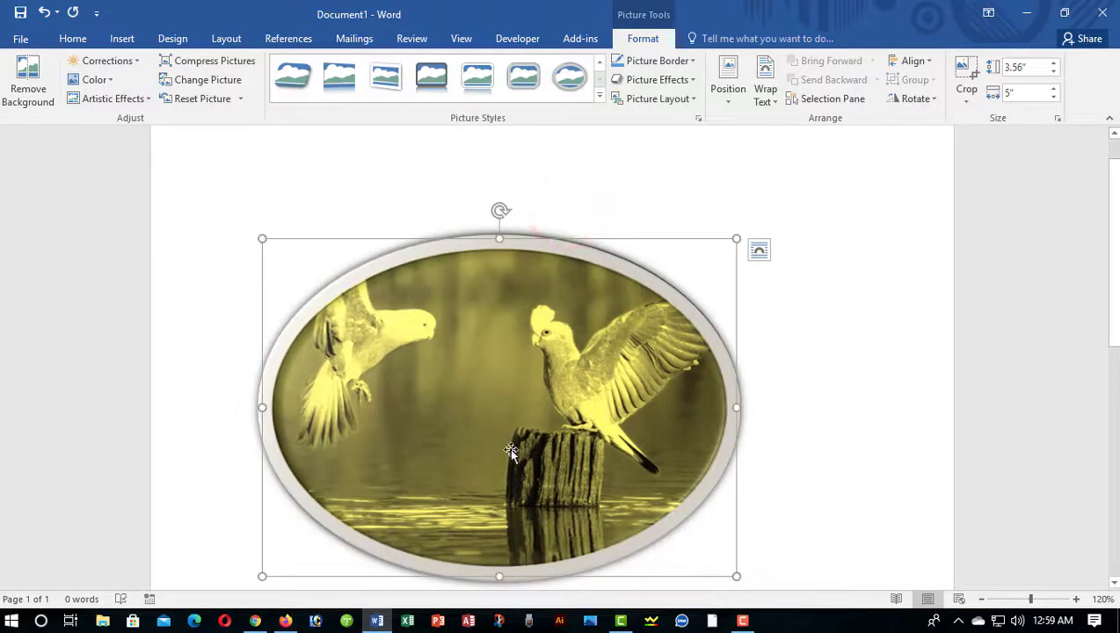